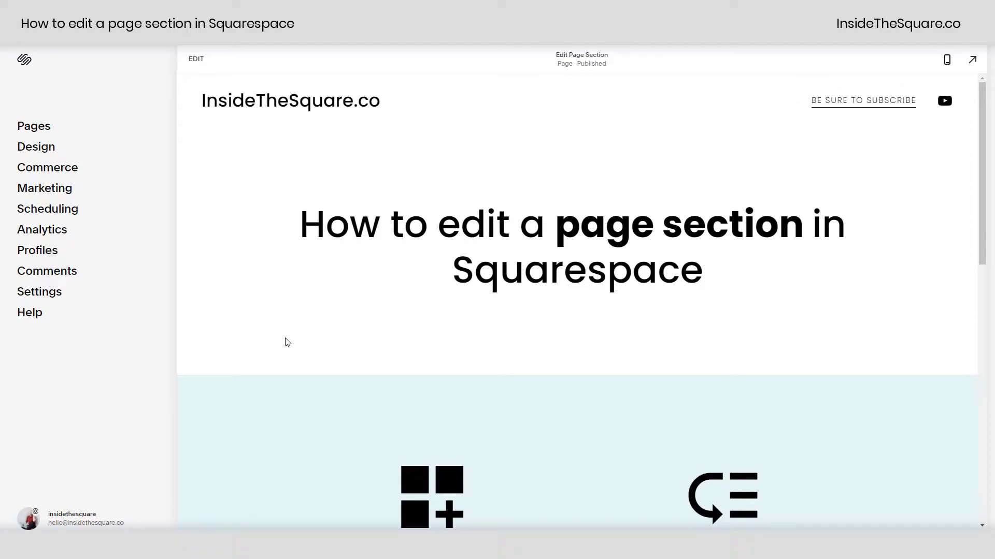
Switch the page into editing mode and scroll to the Add Section point below the title
scroll(322, 365, "down", 3)
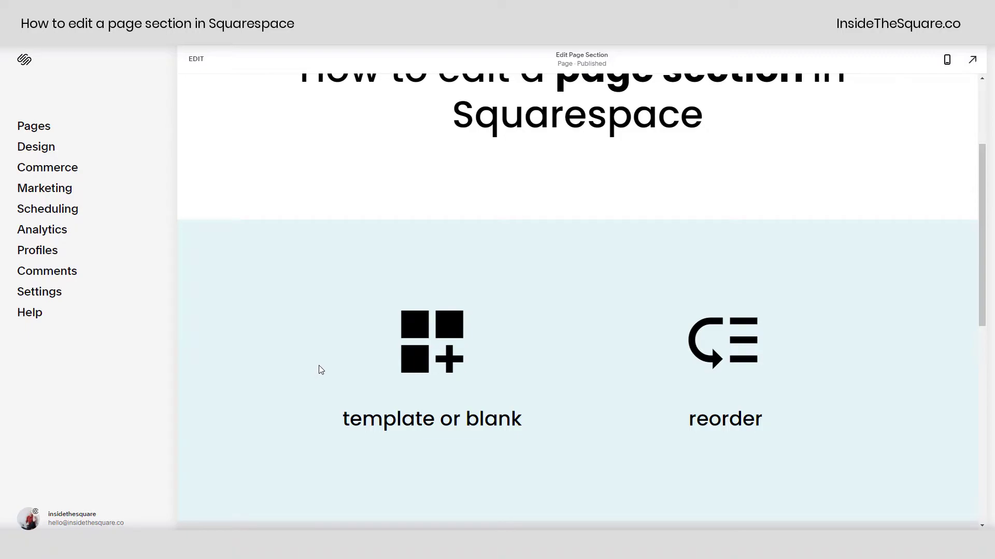
scroll(319, 383, "down", 5)
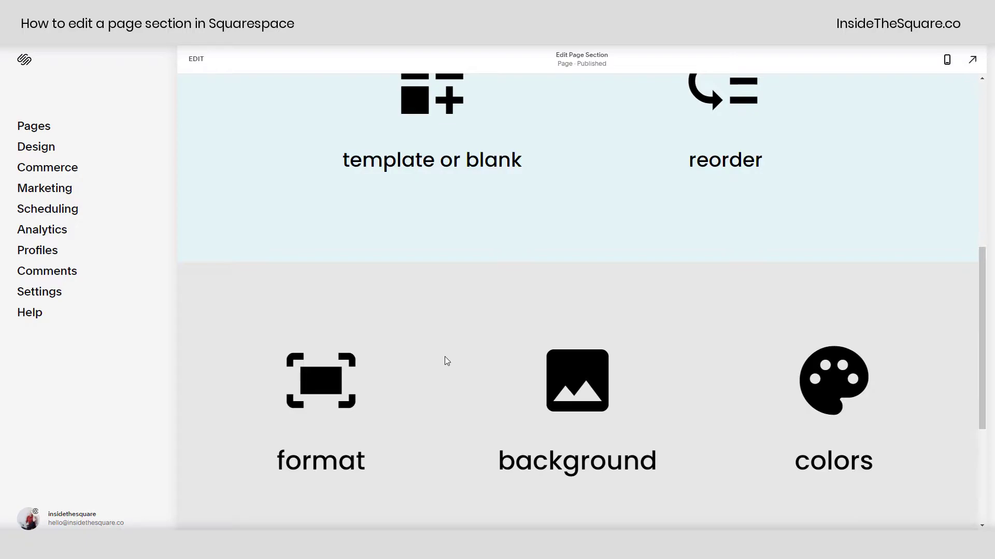
left_click(197, 61)
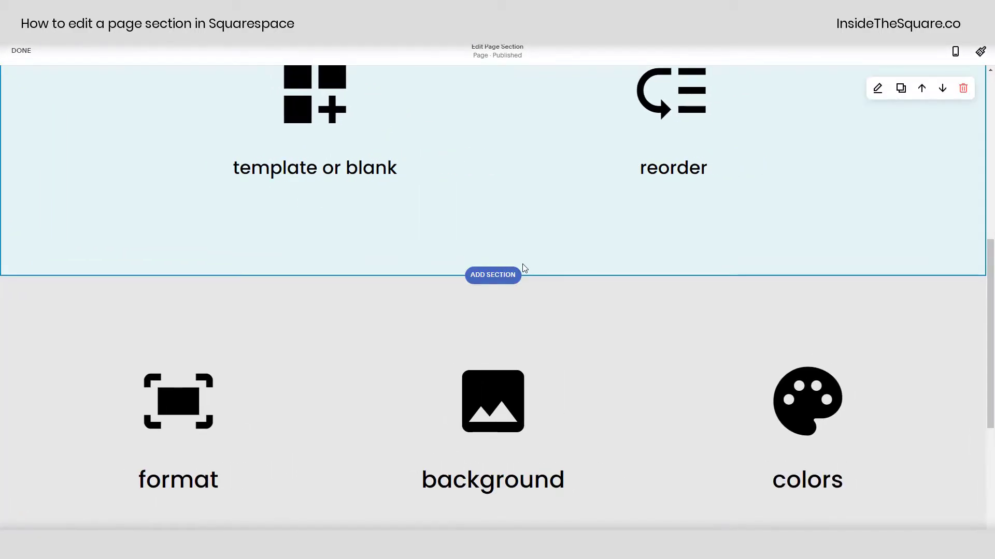
scroll(624, 306, "up", 5)
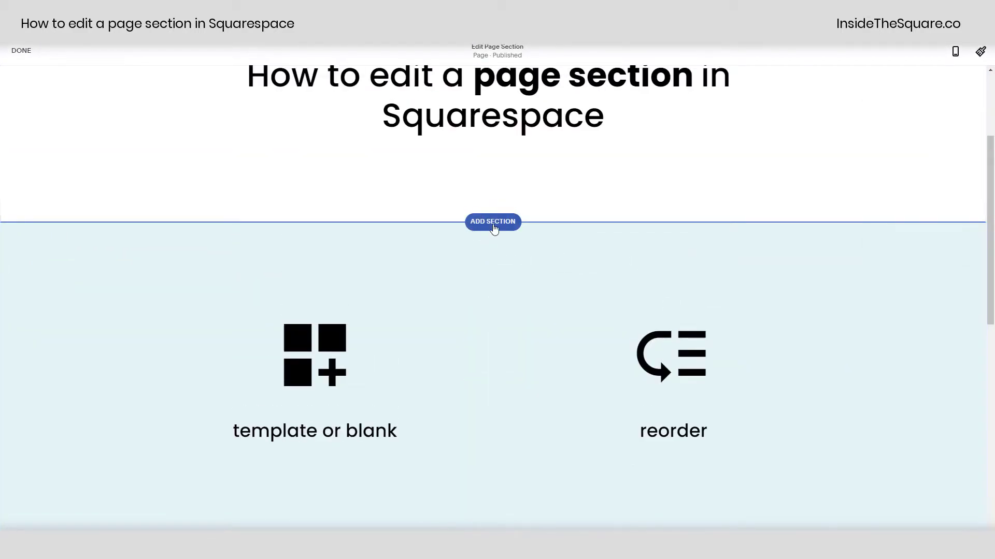
scroll(497, 285, "down", 3)
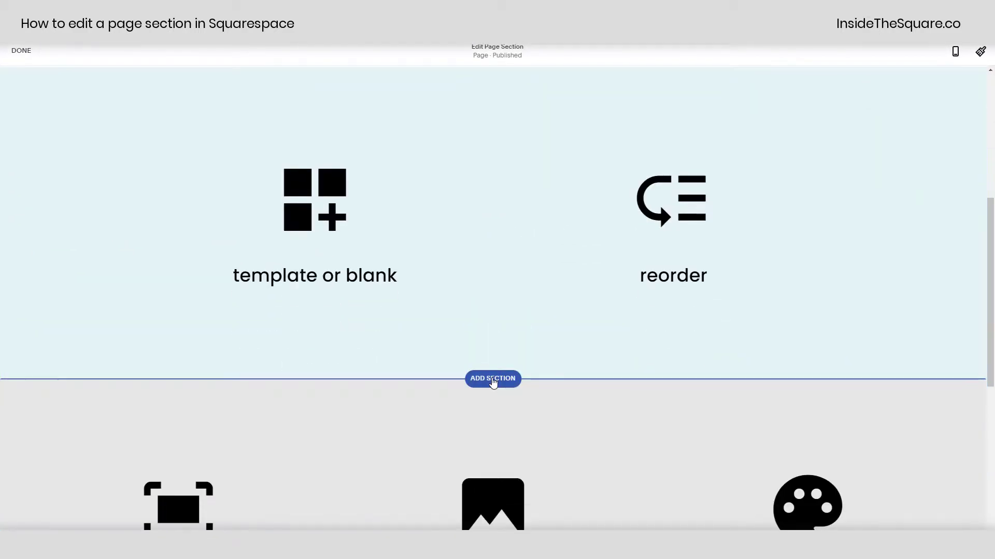
scroll(497, 195, "up", 2)
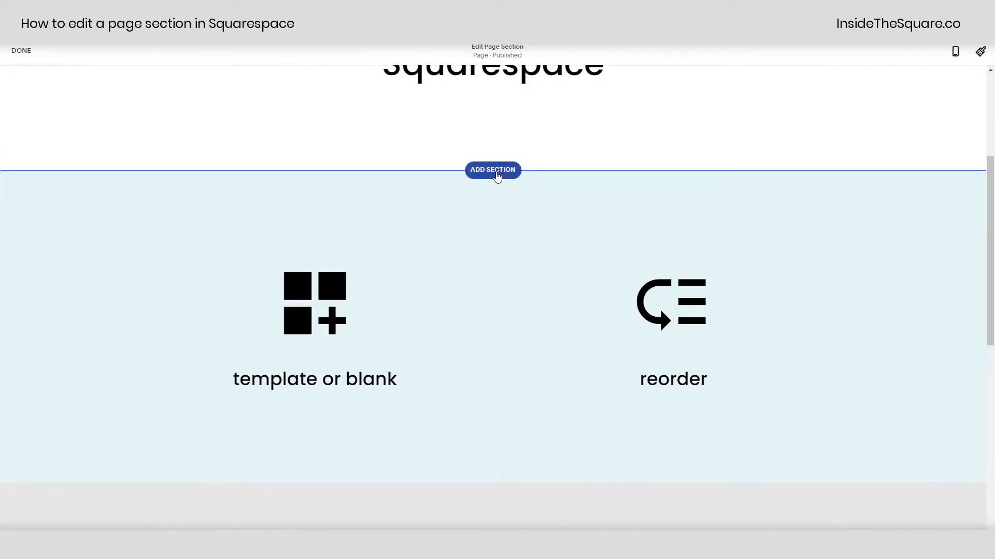
Add the full-image landscape Headlines layout 'Make it stand out.' below the page title
left_click(497, 170)
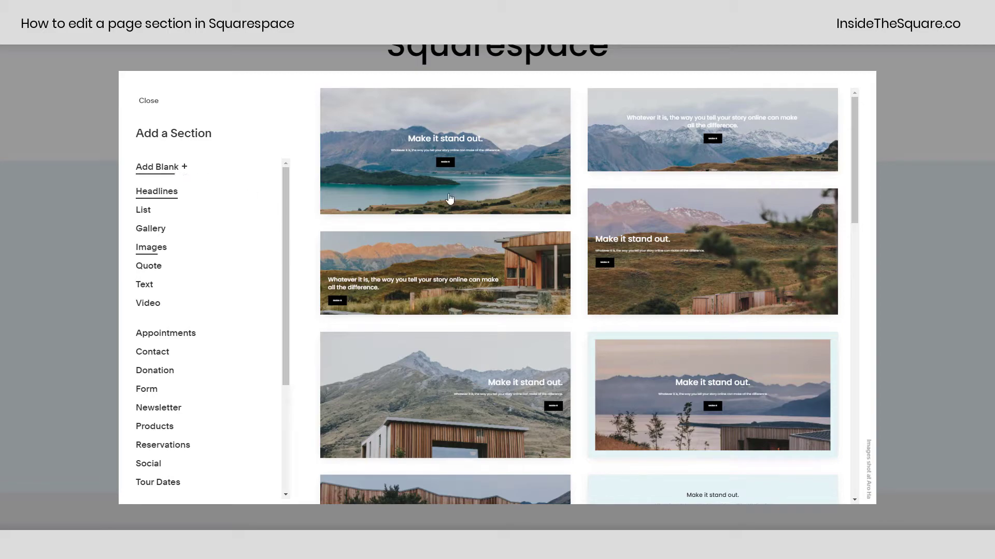
scroll(444, 203, "down", 10)
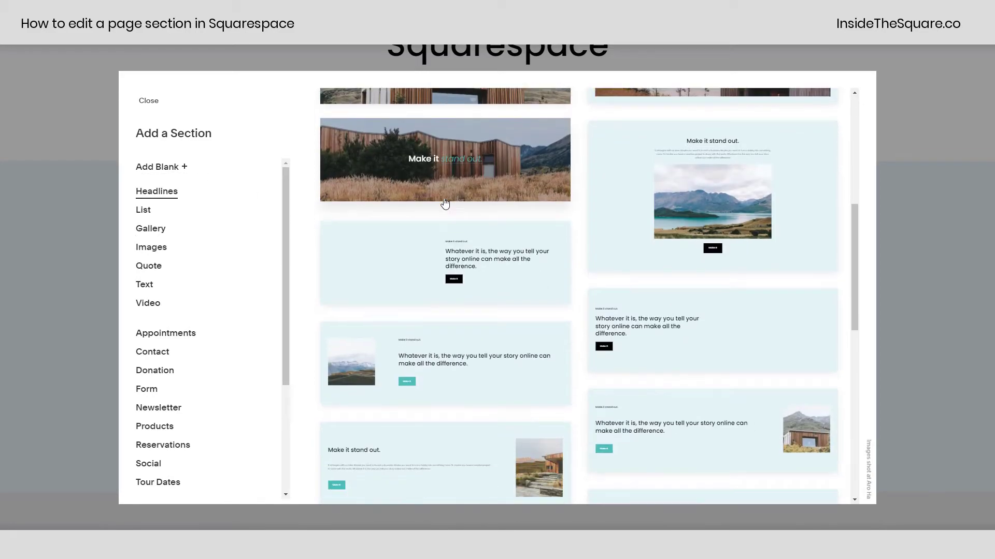
scroll(444, 202, "up", 6)
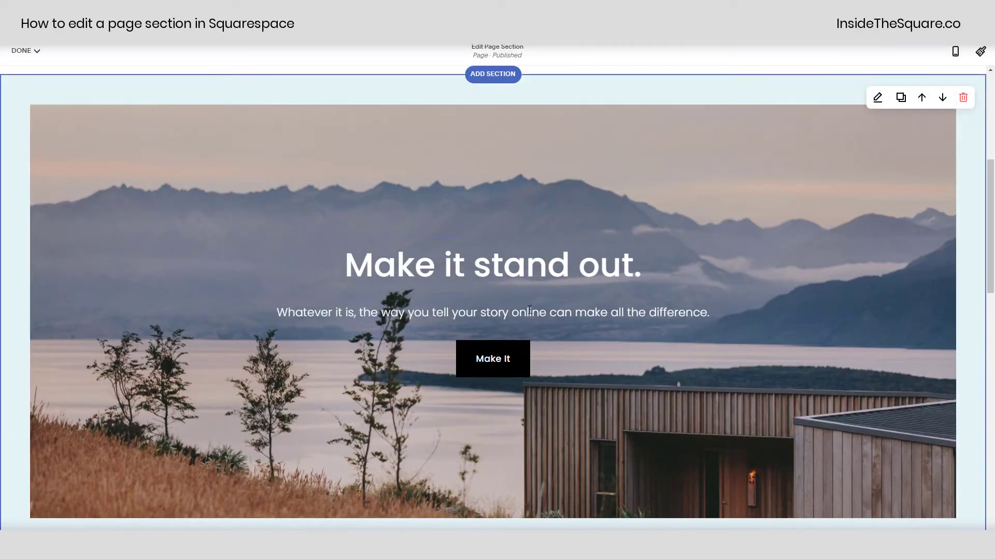
scroll(839, 244, "up", 3)
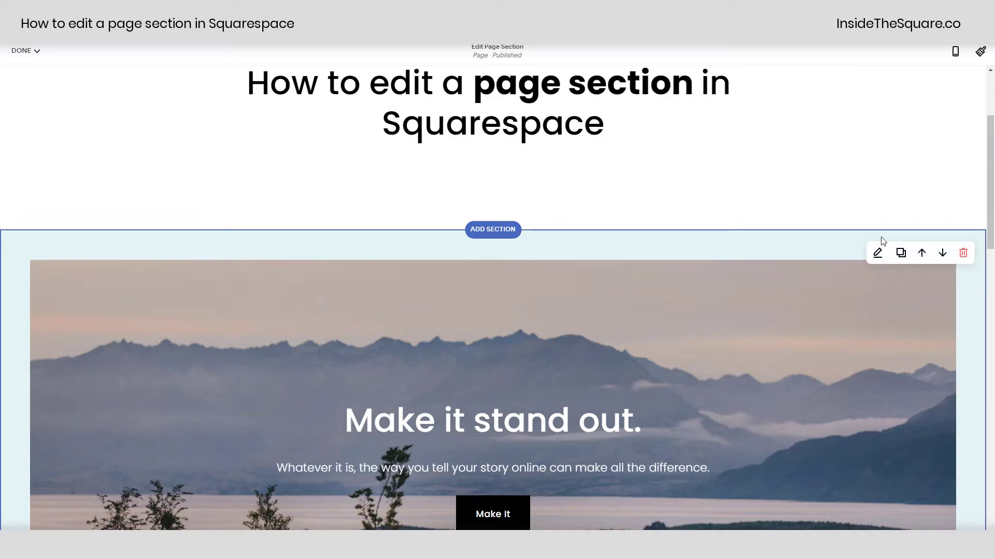
Move the 'Make it stand out.' section down twice, then back up one place
left_click(944, 254)
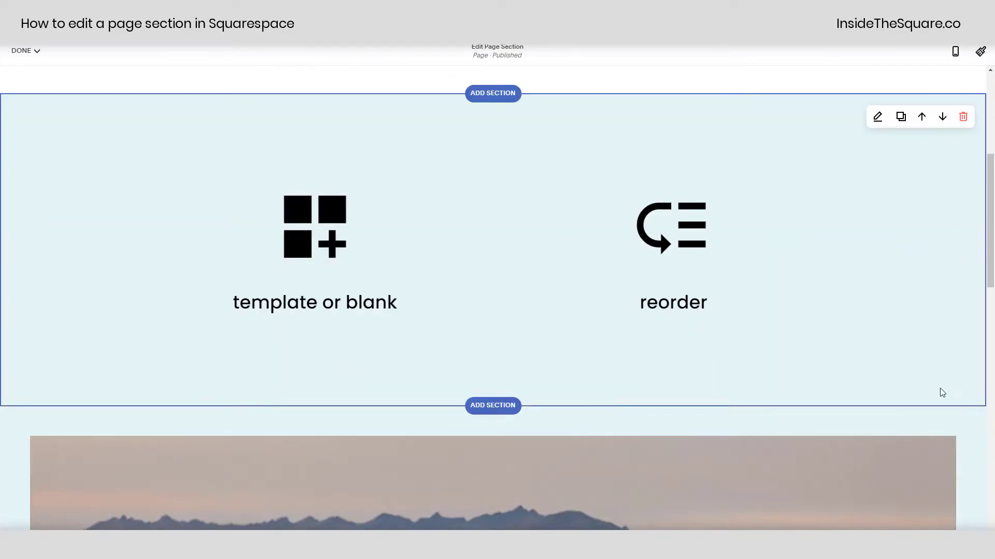
left_click(945, 429)
scroll(675, 364, "down", 5)
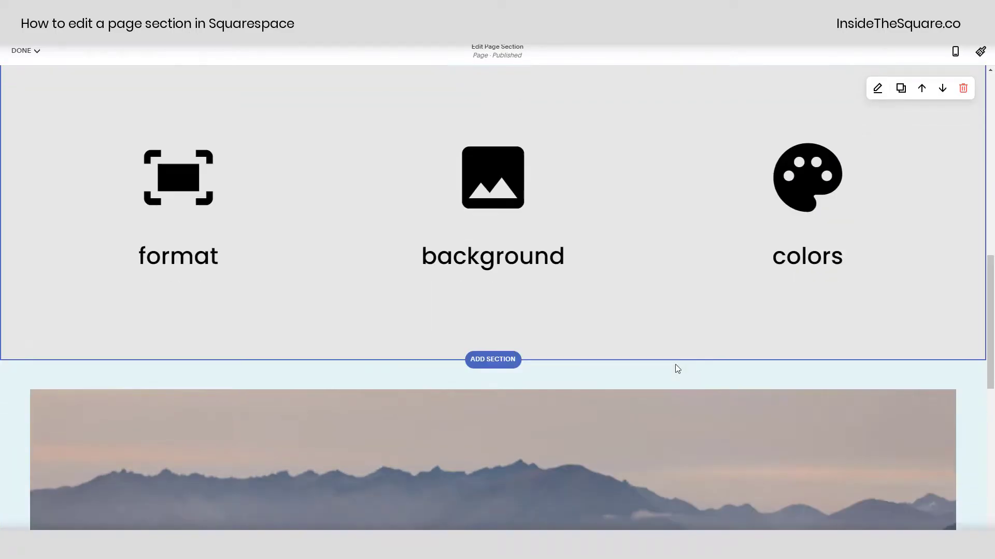
scroll(675, 372, "up", 5)
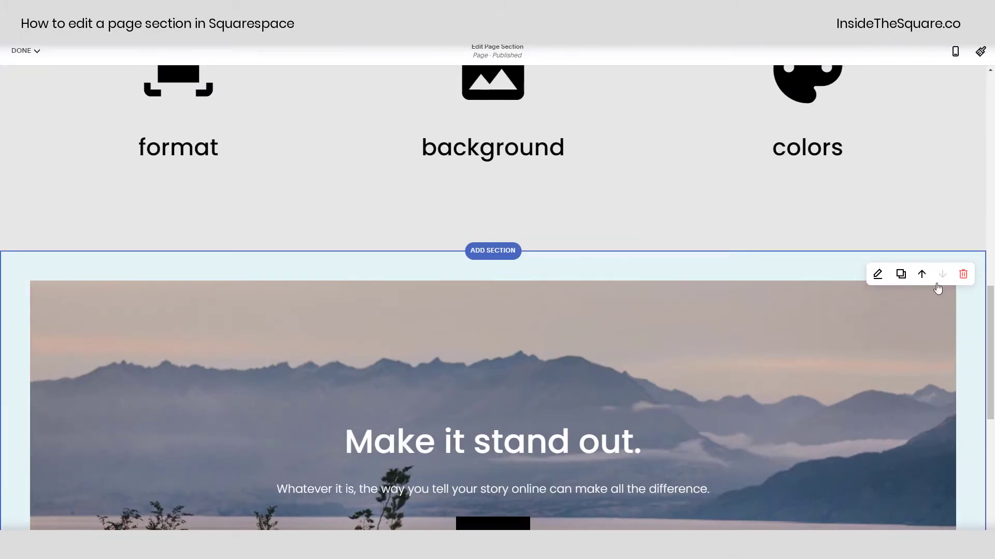
left_click(921, 275)
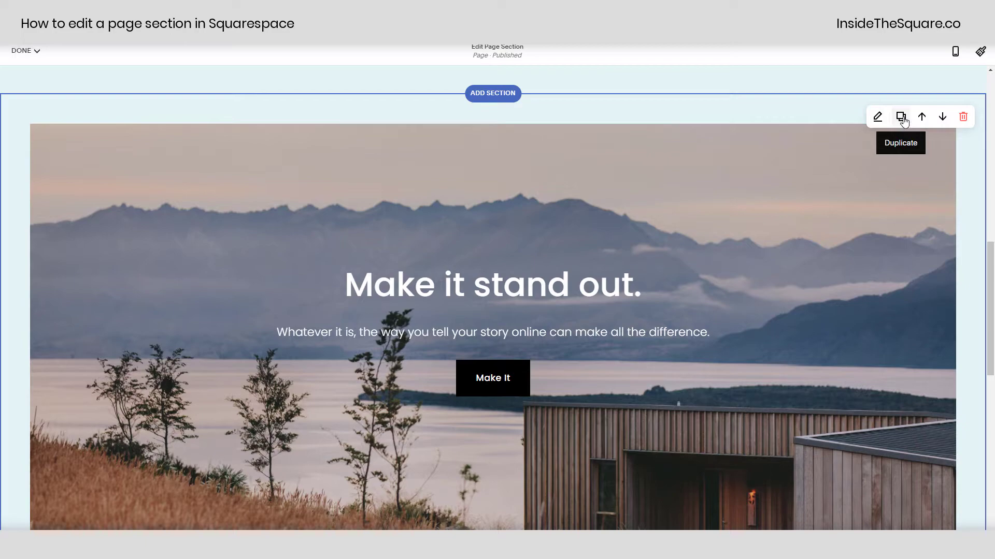
Set the image section's height to a custom value of 80
left_click(876, 119)
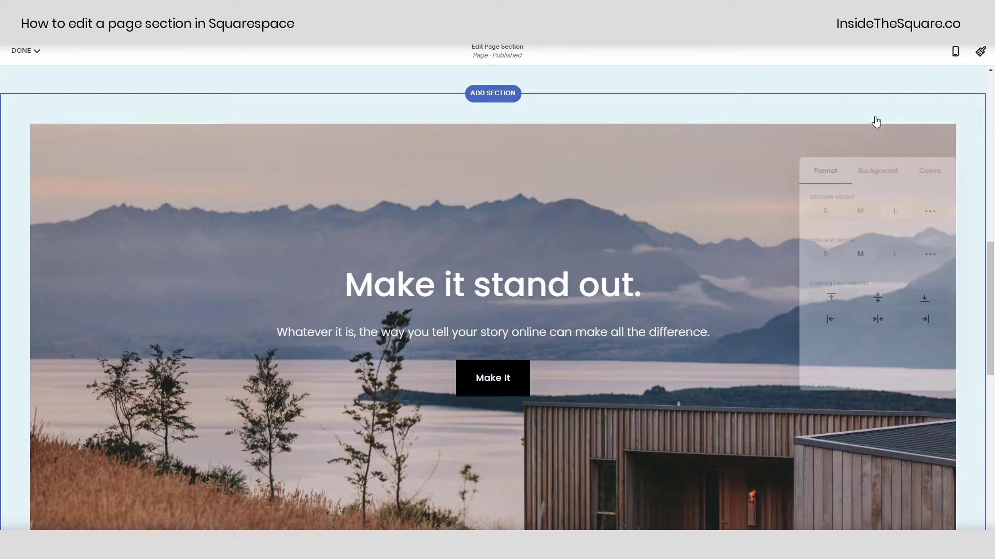
left_click(817, 216)
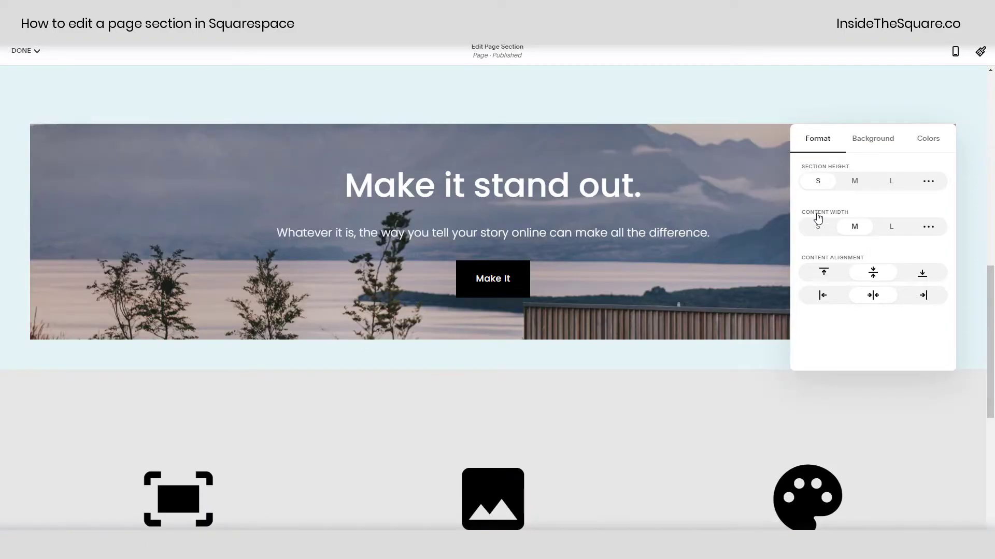
left_click(854, 180)
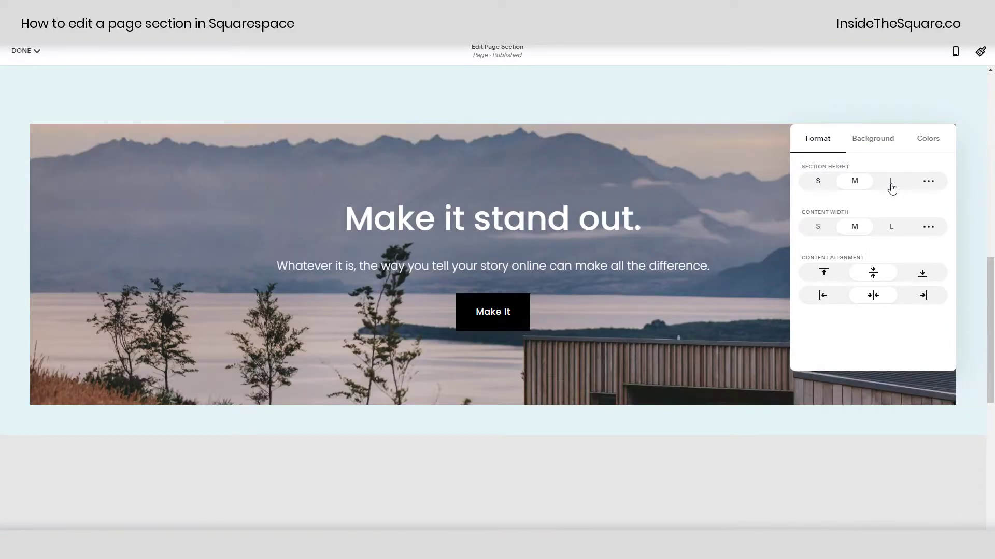
left_click(891, 188)
left_click(928, 215)
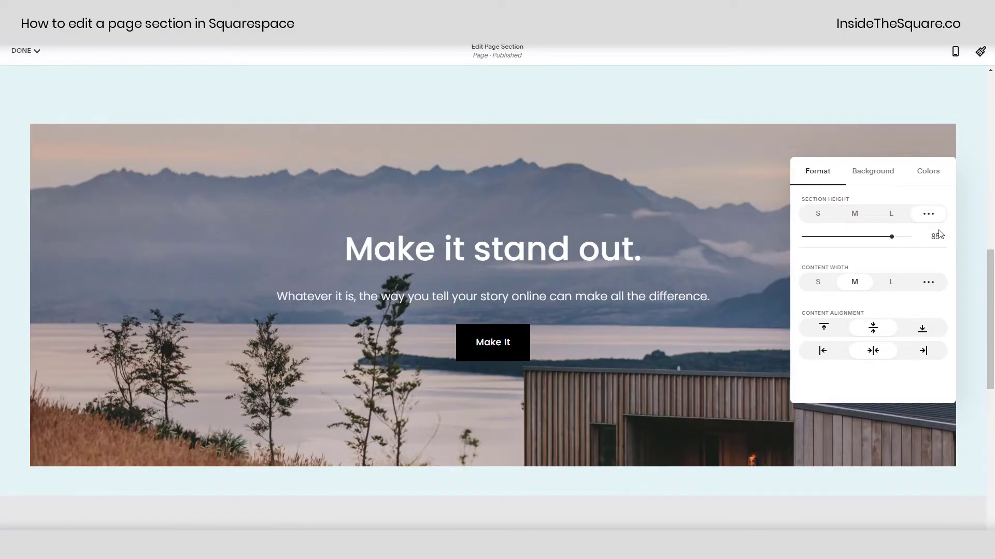
mouse_move(898, 242)
left_mouse_down()
mouse_move(870, 238)
mouse_move(885, 232)
left_mouse_up()
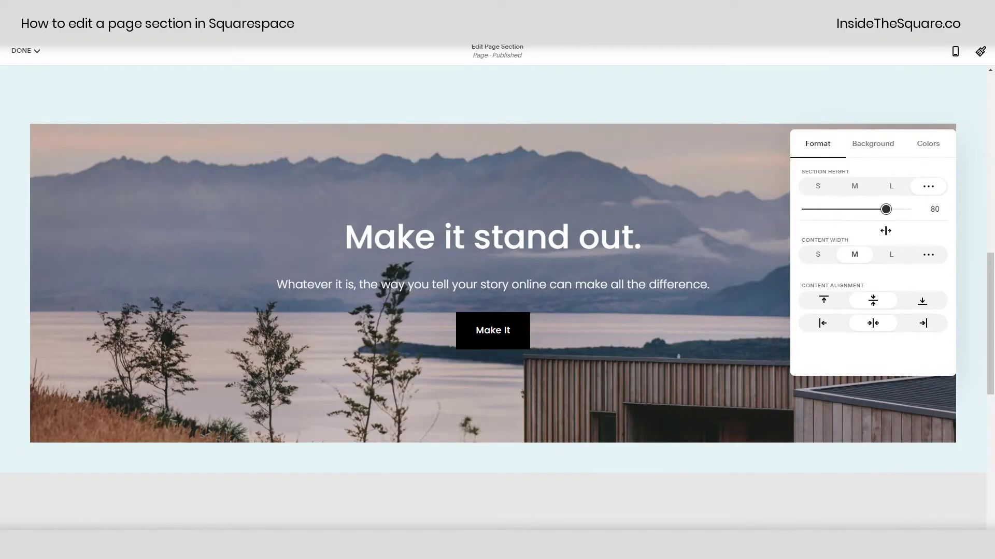
double_click(936, 209)
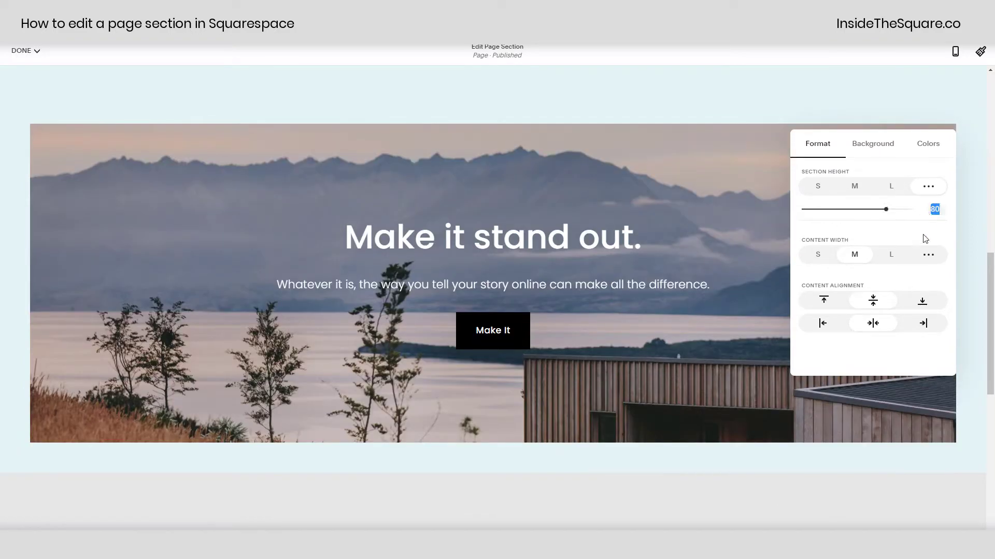
Set the image section's content width to a custom value of 80
left_click(829, 263)
left_click(855, 261)
left_click(891, 263)
left_click(927, 255)
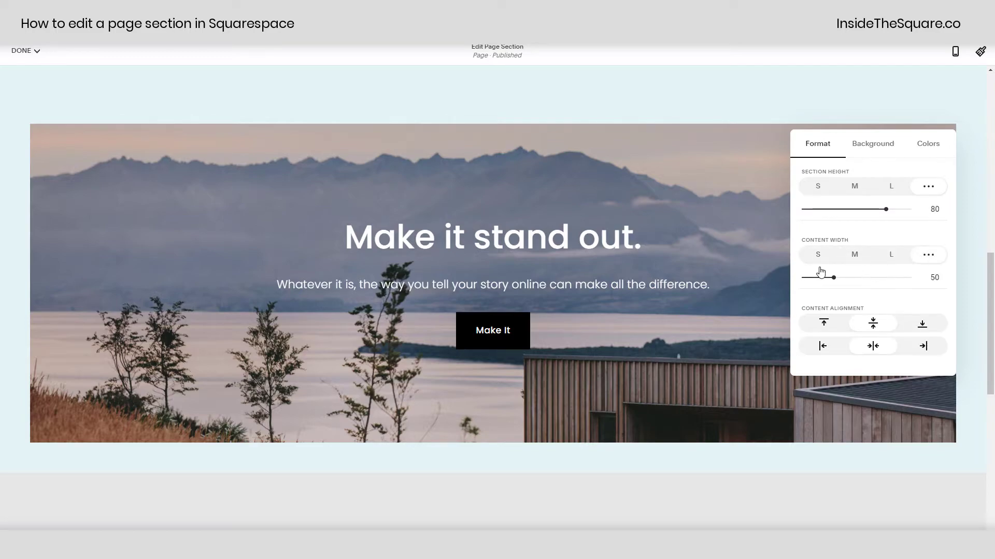
left_click_drag(834, 279, 882, 283)
Align the image section's content to the bottom right
left_click(822, 324)
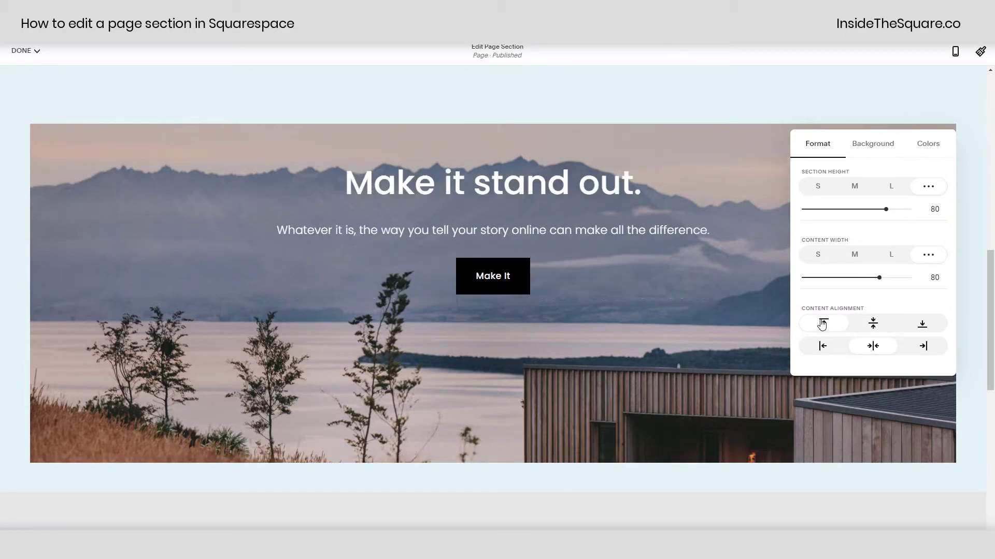
left_click(873, 324)
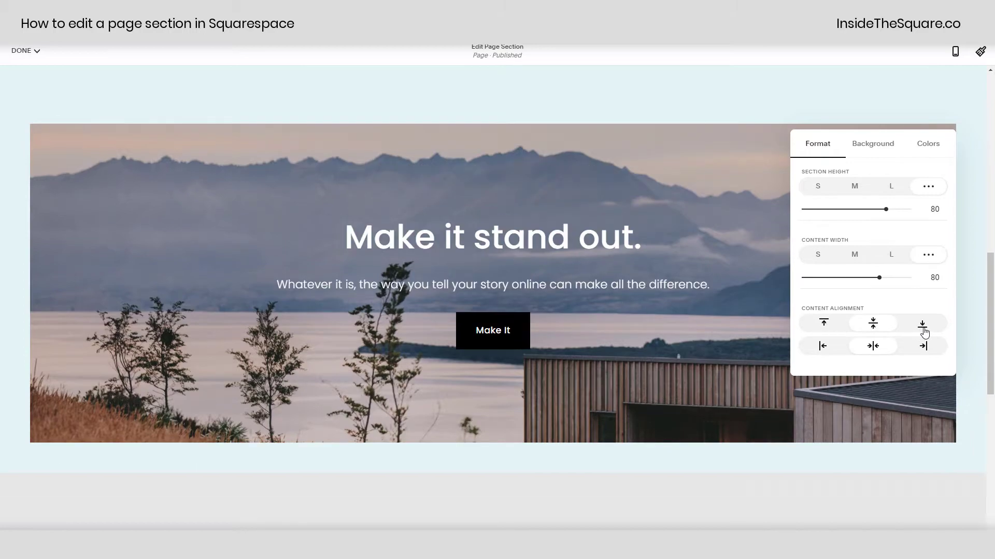
left_click(923, 326)
left_click(822, 346)
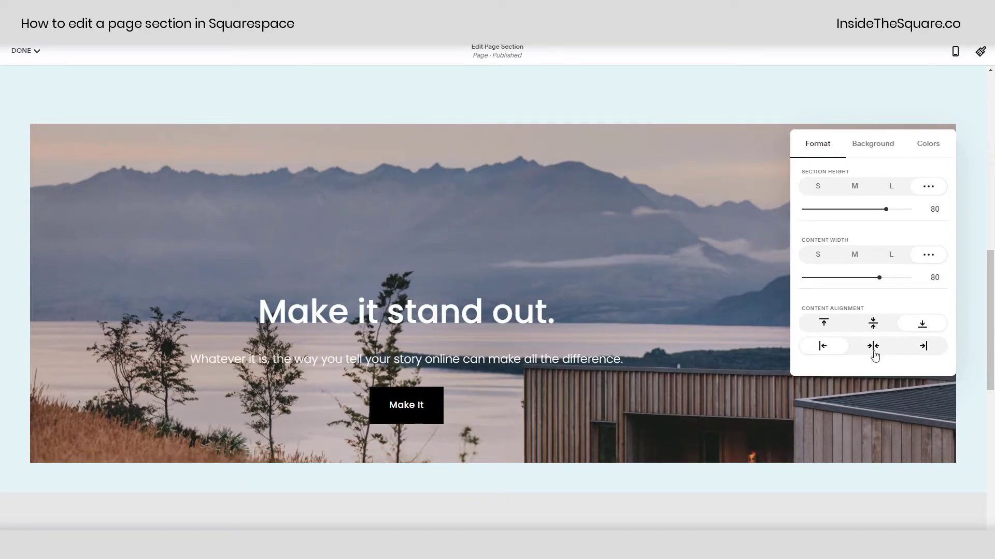
left_click(873, 348)
left_click(921, 347)
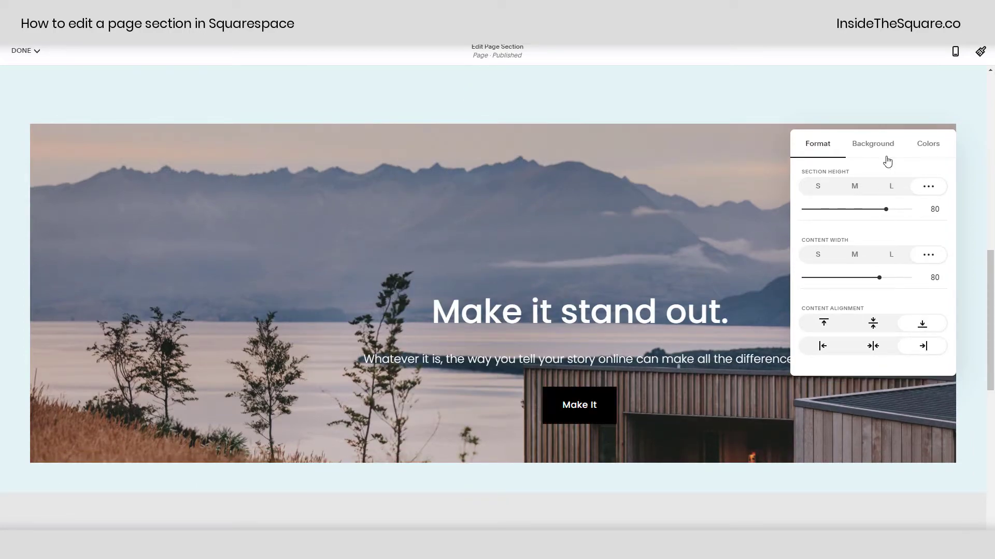
Keep the landscape image background, make it inset, and raise overlay opacity to about 21%
left_click(873, 145)
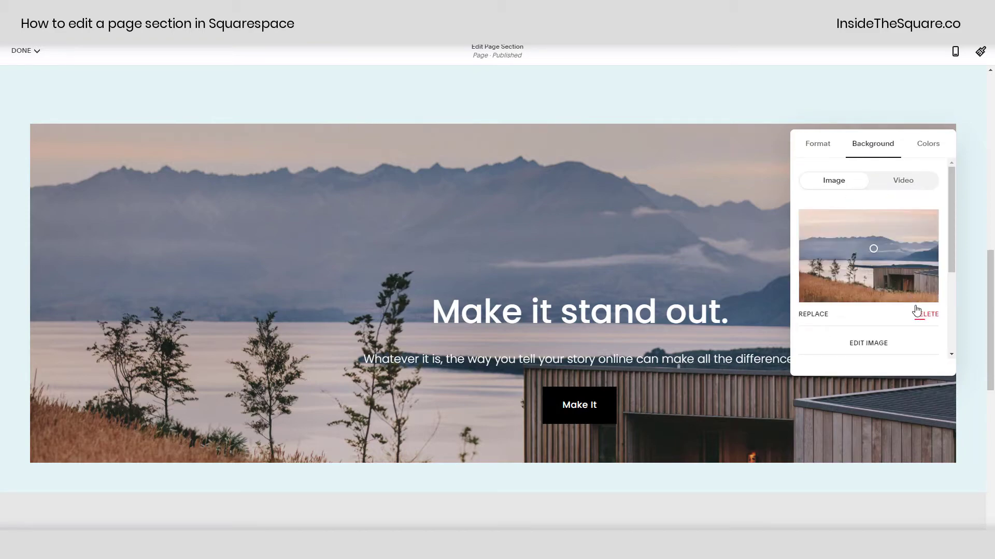
left_click(903, 183)
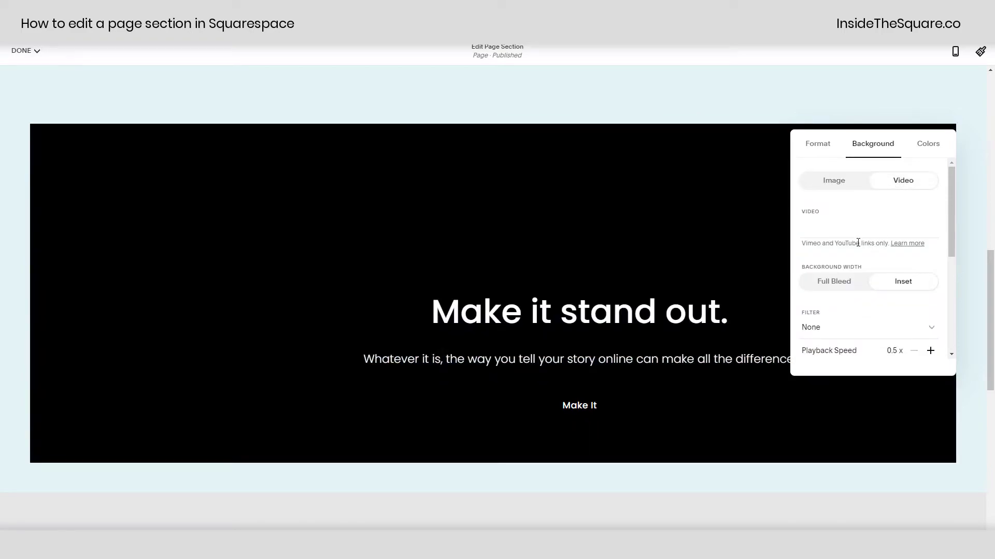
left_click(842, 186)
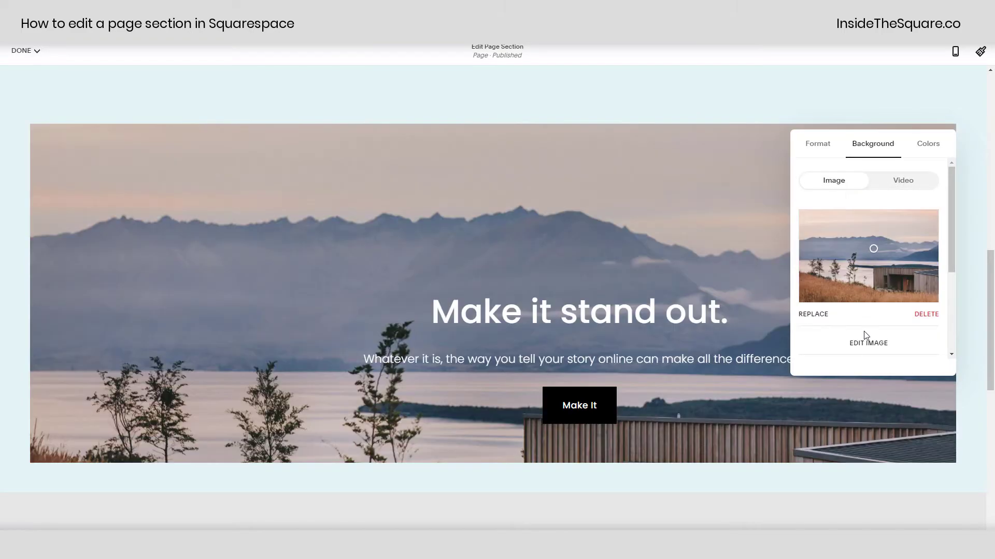
scroll(871, 331, "down", 2)
left_click(835, 289)
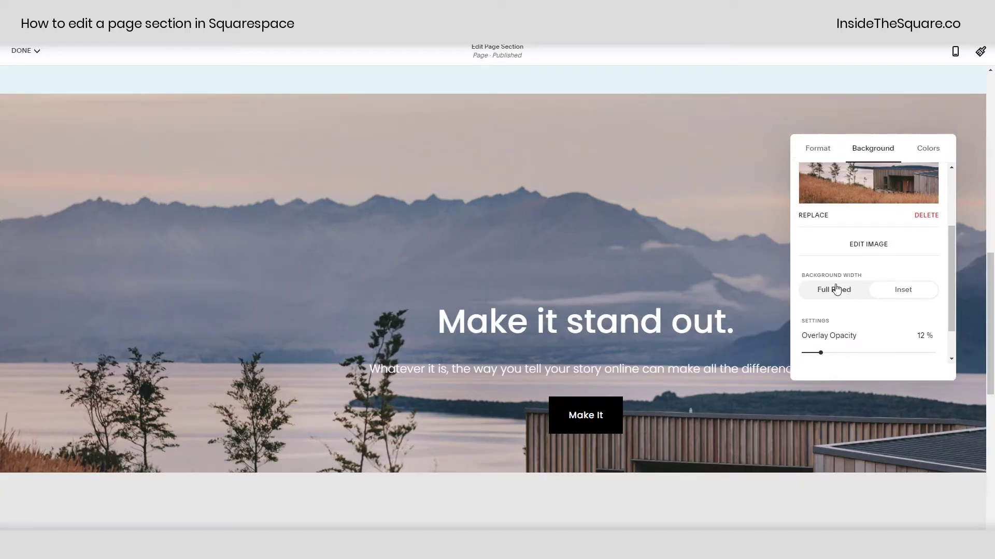
left_click(884, 291)
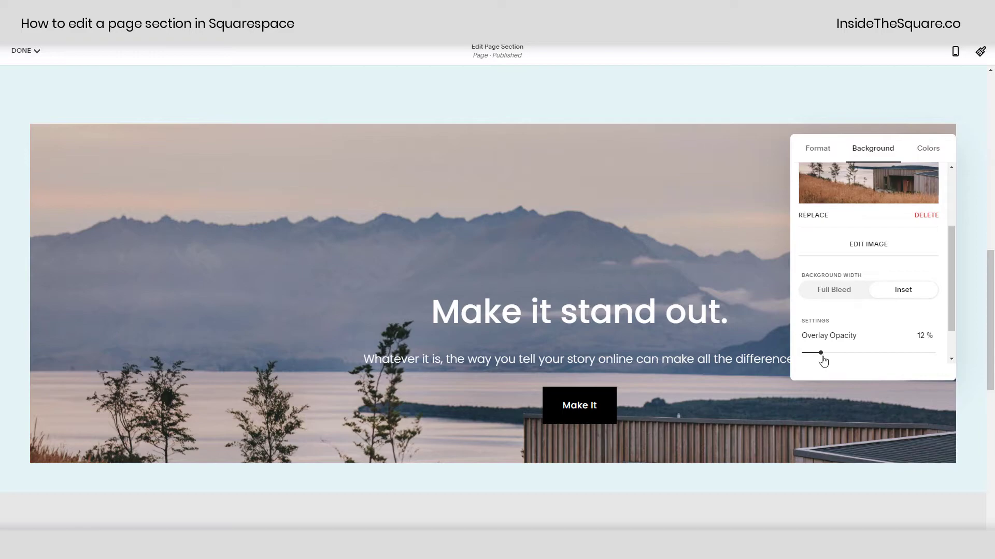
mouse_move(838, 349)
left_mouse_down()
mouse_move(893, 345)
mouse_move(834, 353)
left_mouse_up()
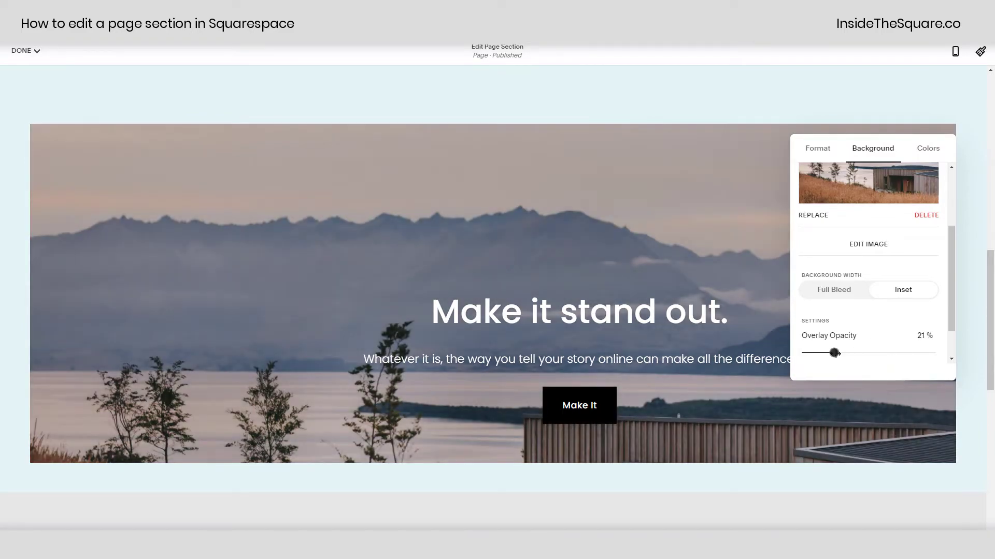
scroll(882, 348, "up", 2)
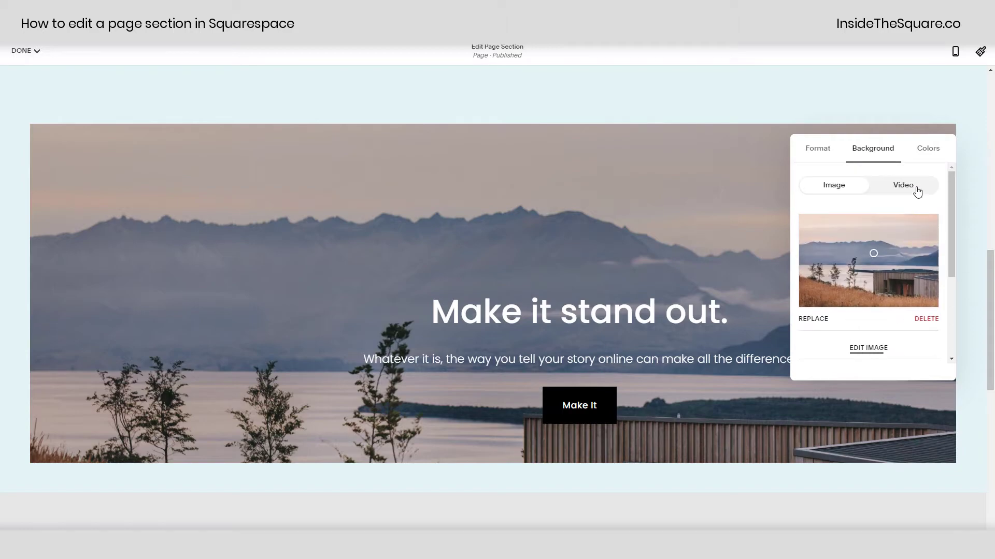
Apply the Lightest 1 colour theme to the 'Make it stand out.' section
left_click(925, 164)
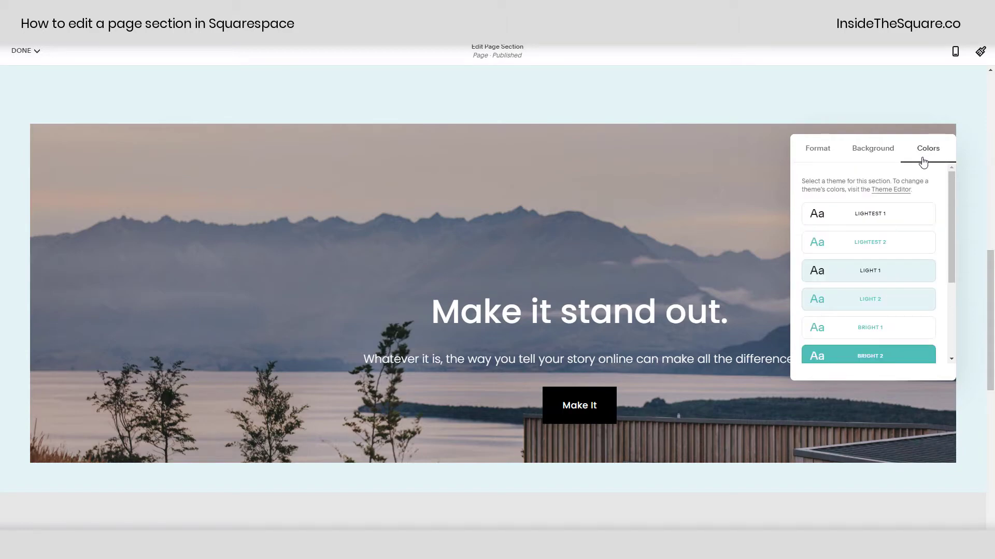
scroll(893, 280, "down", 3)
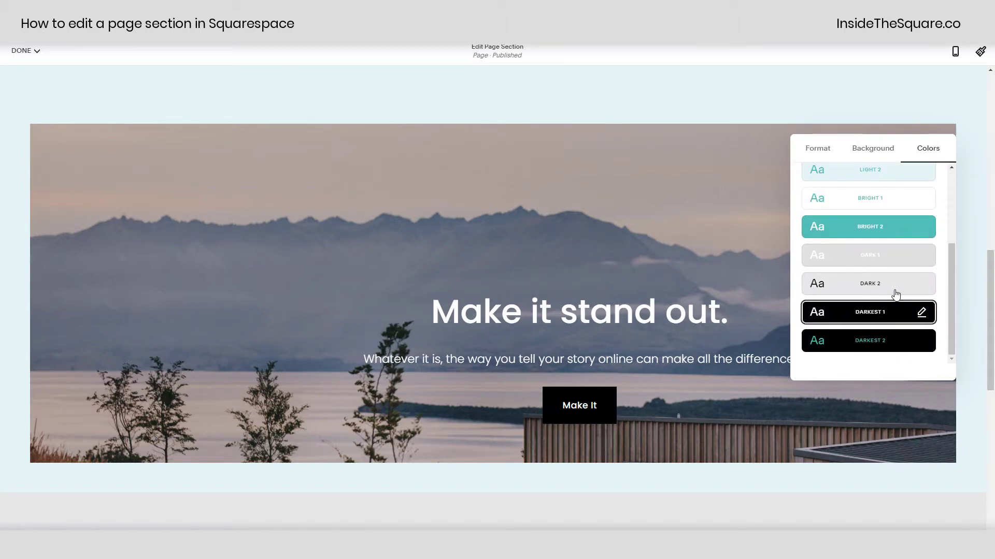
scroll(895, 294, "up", 3)
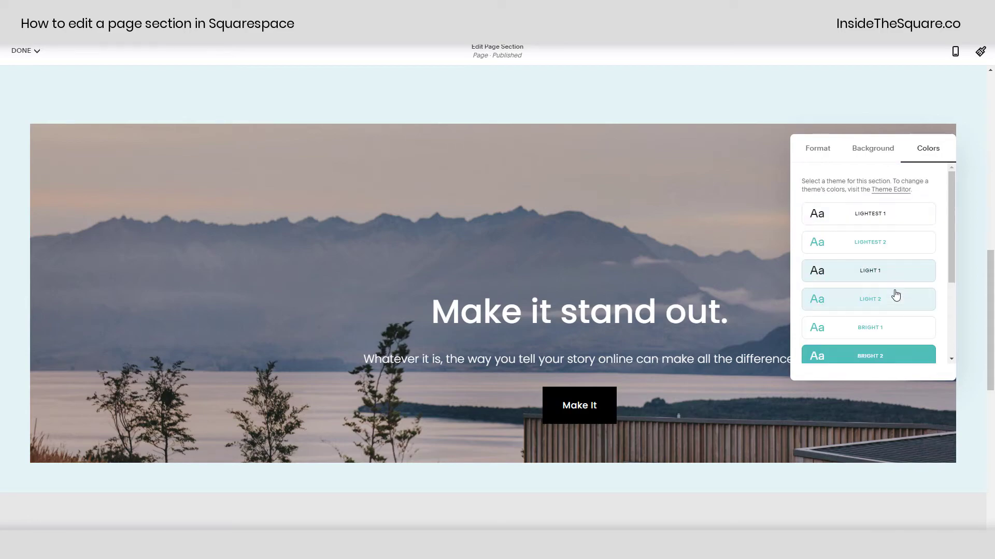
left_click(845, 223)
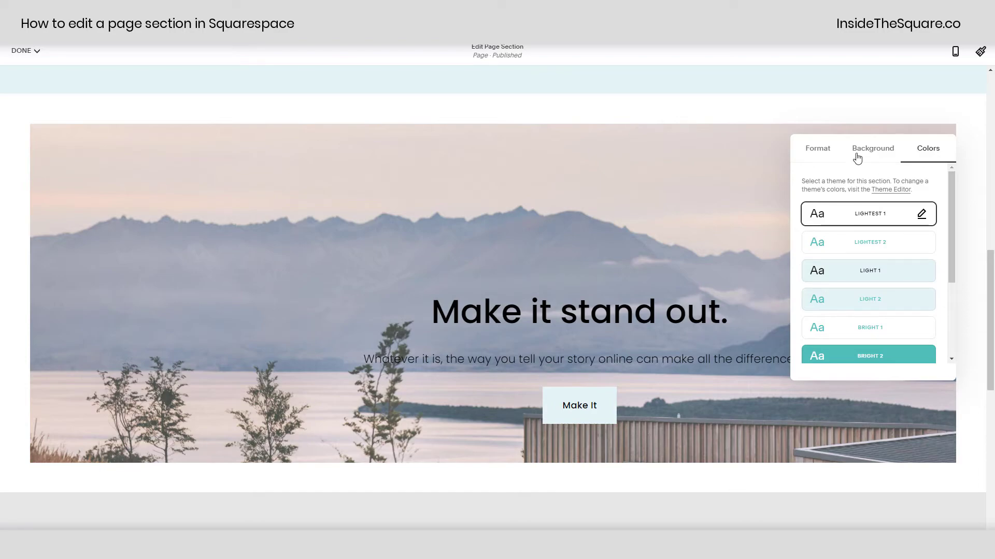
Close the image section's settings and browse the Headlines layouts for a new section
left_click(820, 150)
left_click(766, 207)
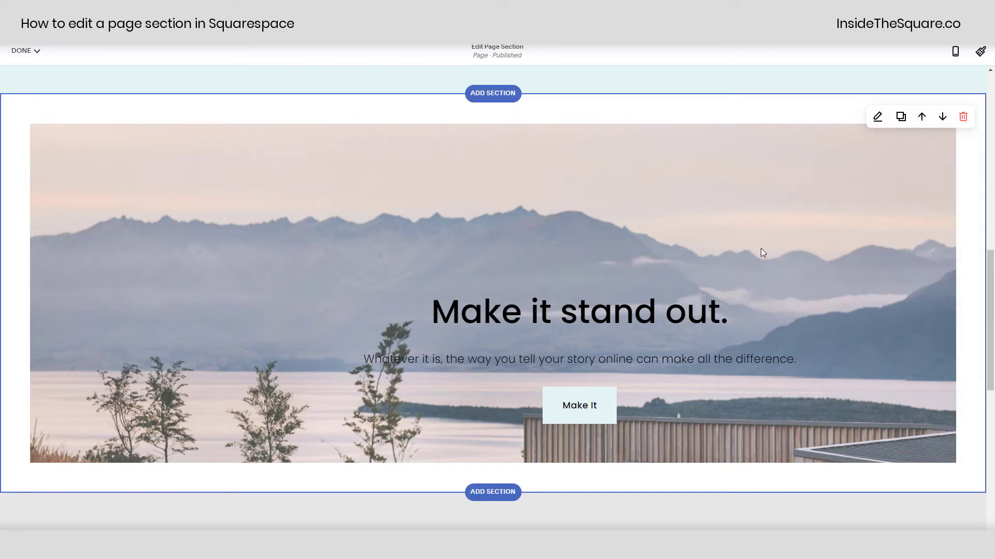
left_click(510, 94)
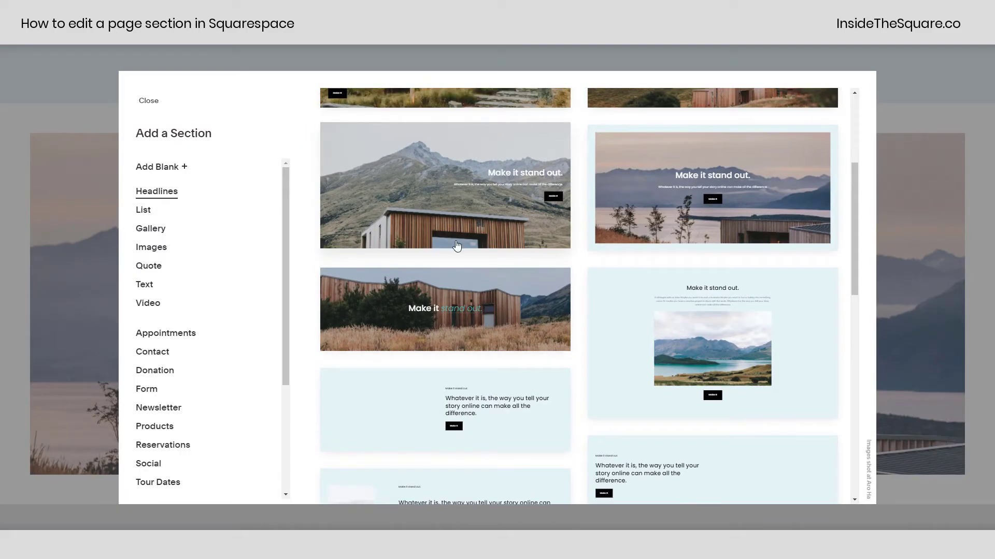
scroll(501, 329, "down", 5)
scroll(502, 326, "up", 7)
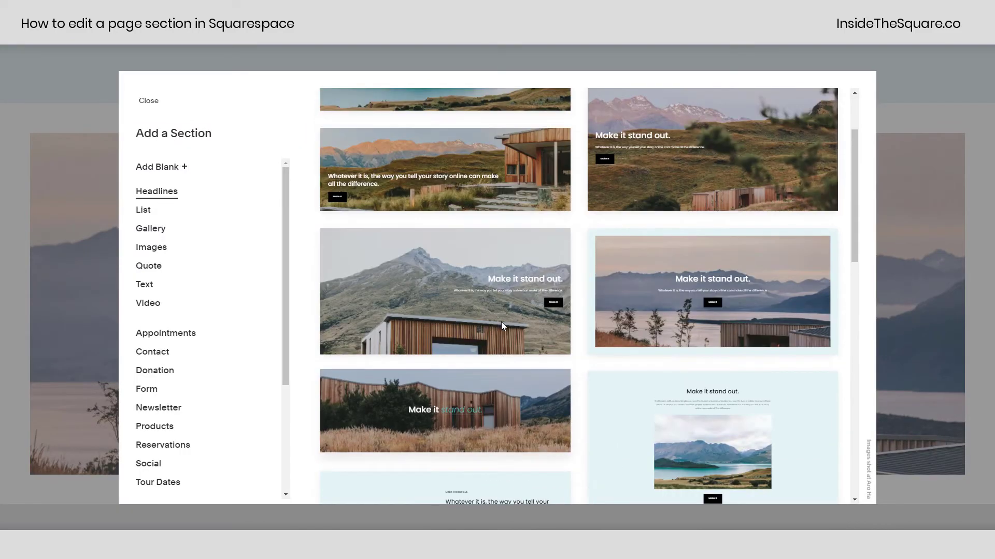
scroll(694, 367, "down", 6)
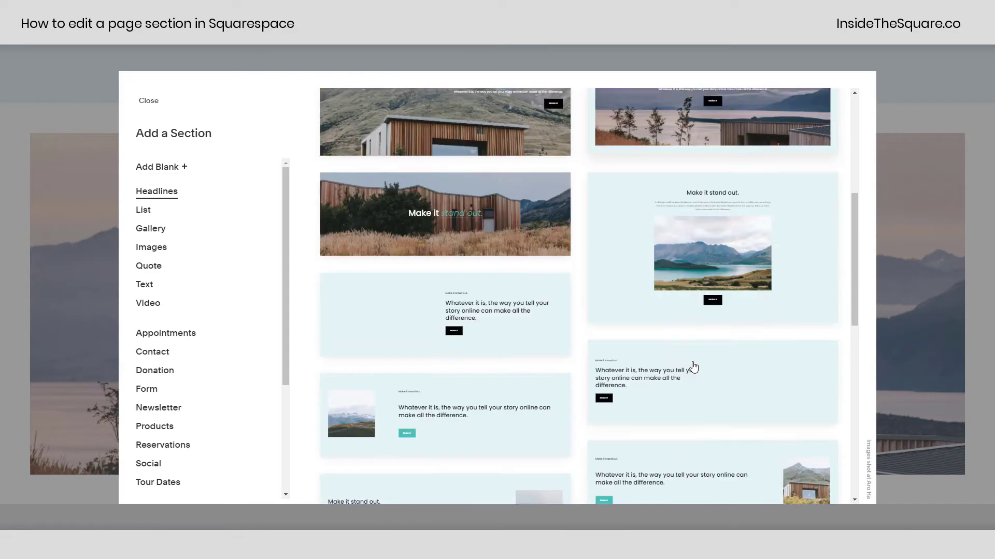
Add the text headline layout with a 'Make It' button and position it above the image section
left_click(693, 368)
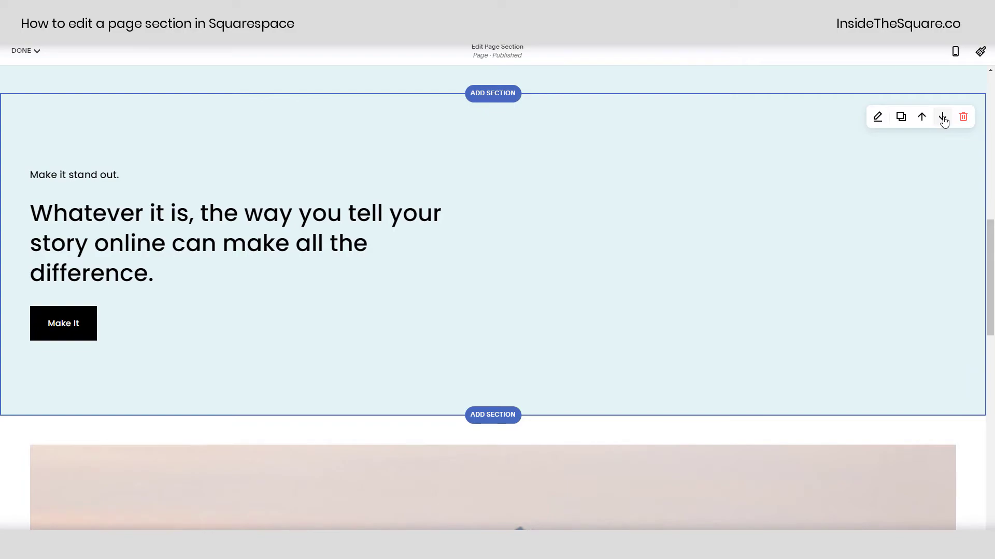
left_click(942, 117)
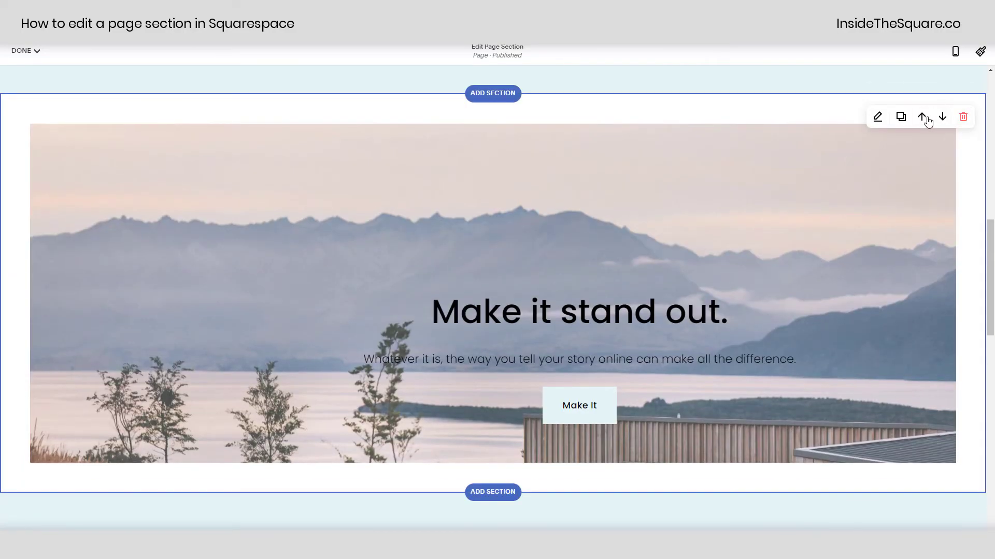
scroll(893, 303, "down", 4)
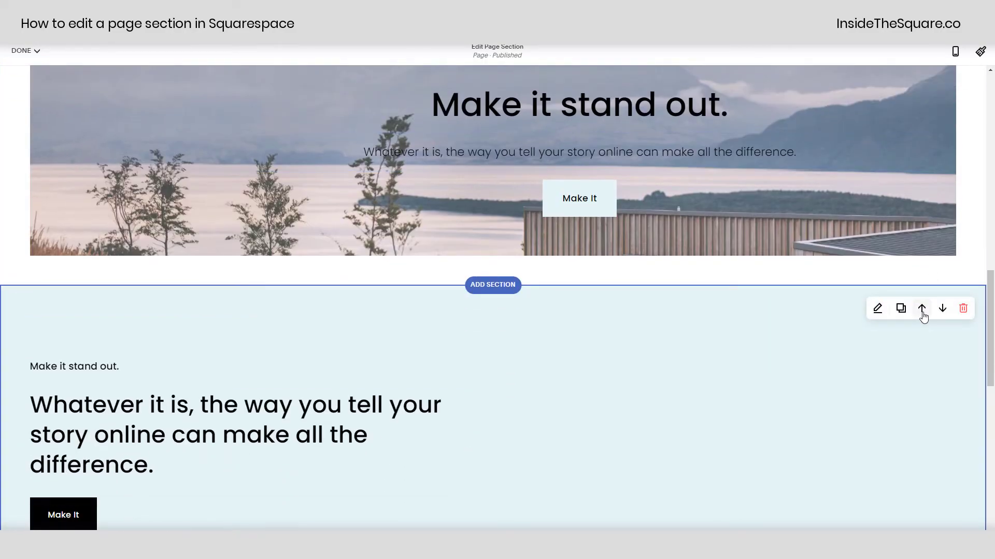
scroll(798, 103, "up", 6)
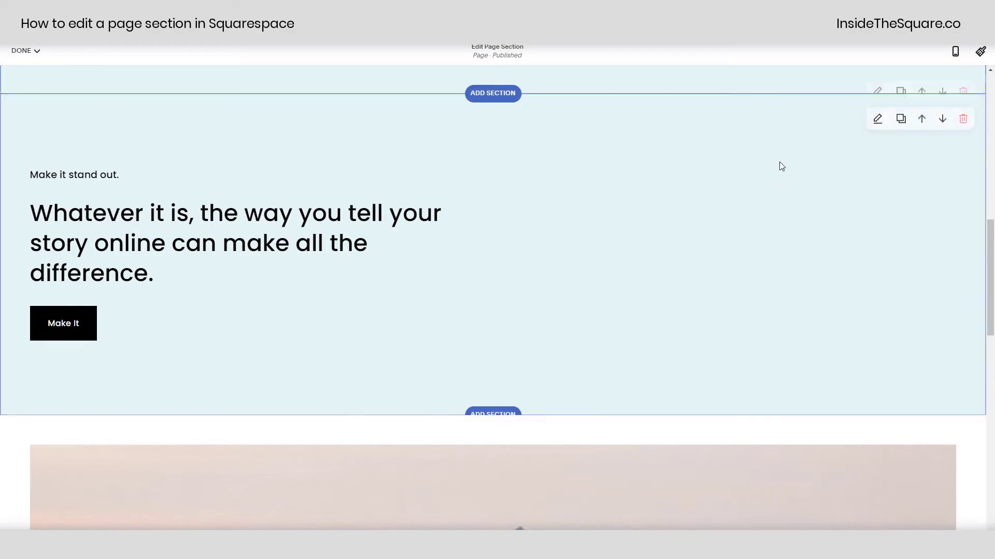
scroll(782, 176, "up", 1)
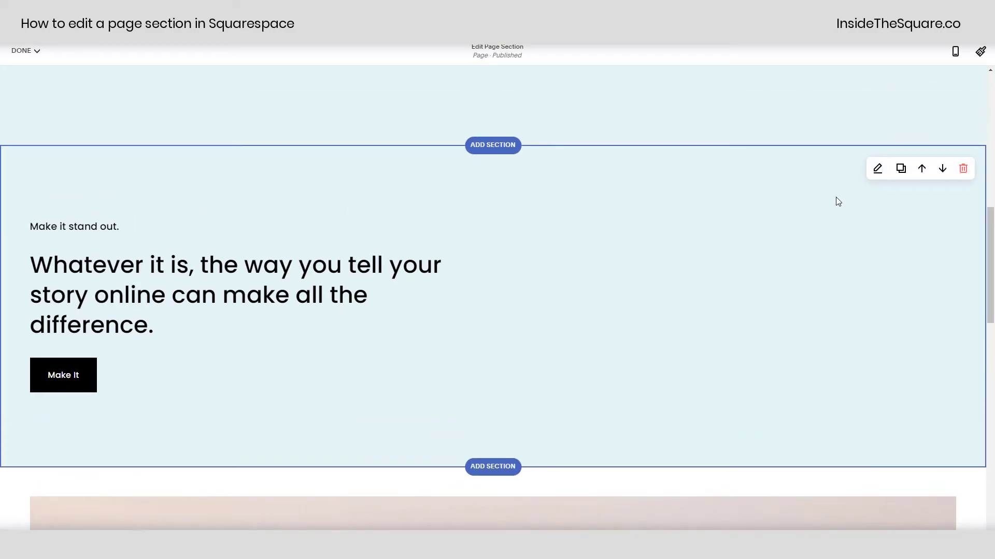
Give the 'Make It' section custom height 29, content width 90, and bottom-right alignment
left_click(878, 170)
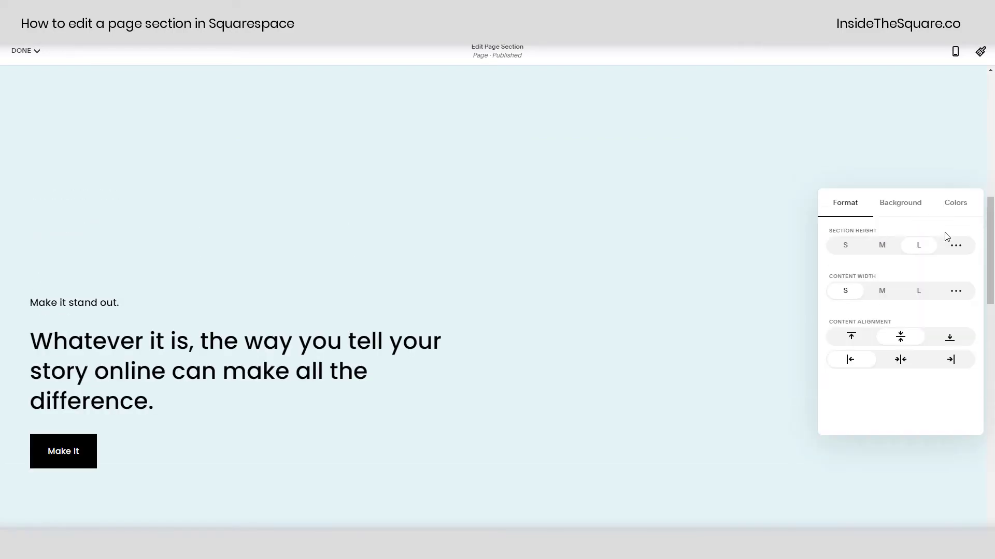
left_click(959, 249)
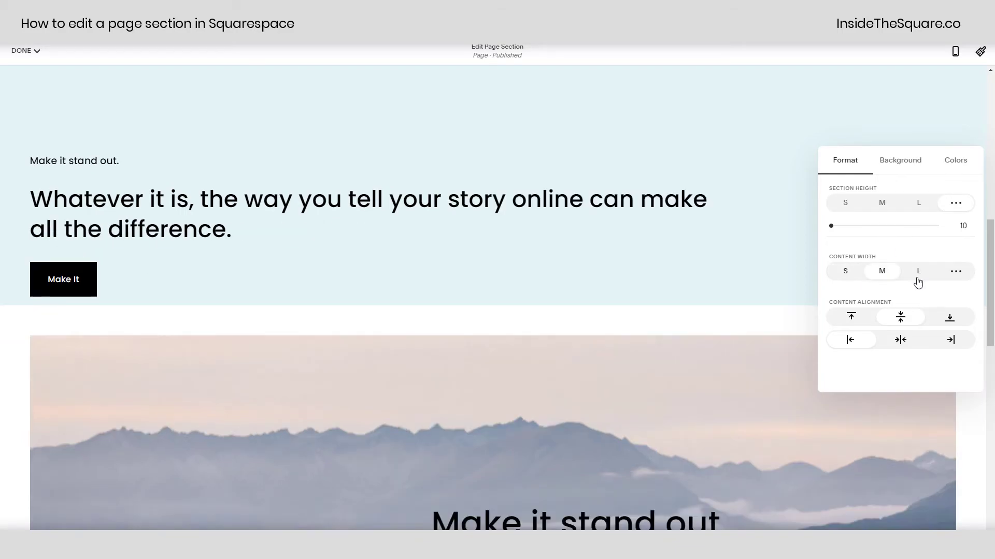
left_click(956, 272)
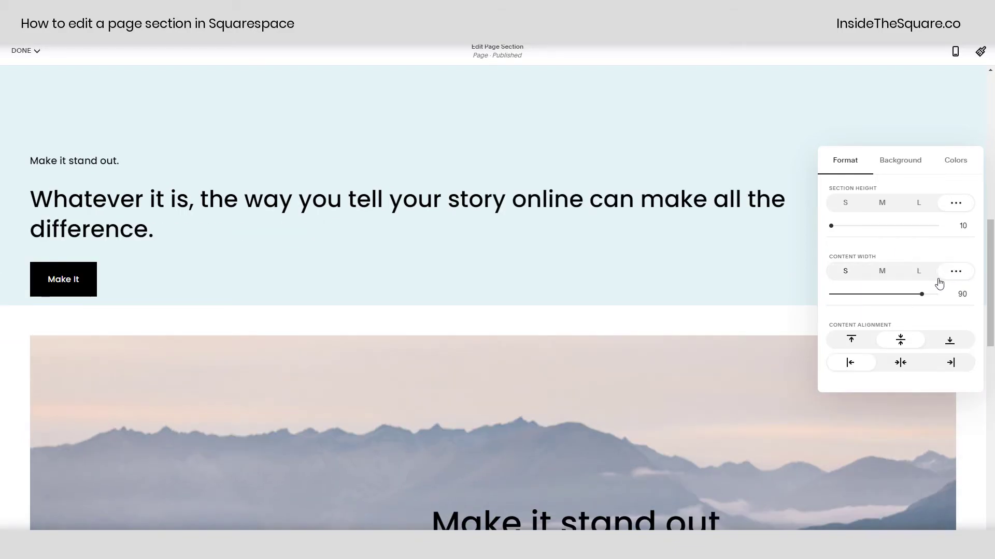
left_click(855, 343)
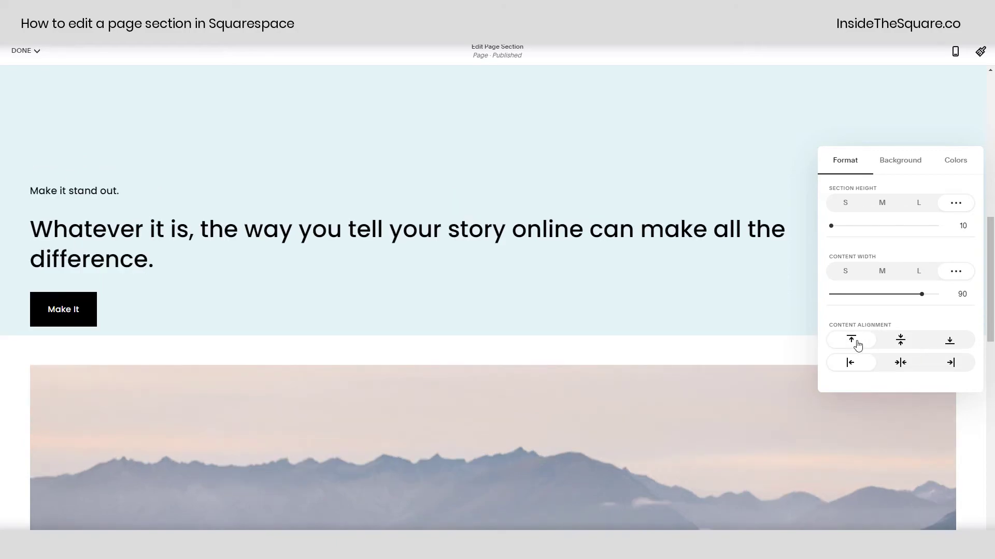
left_click(884, 342)
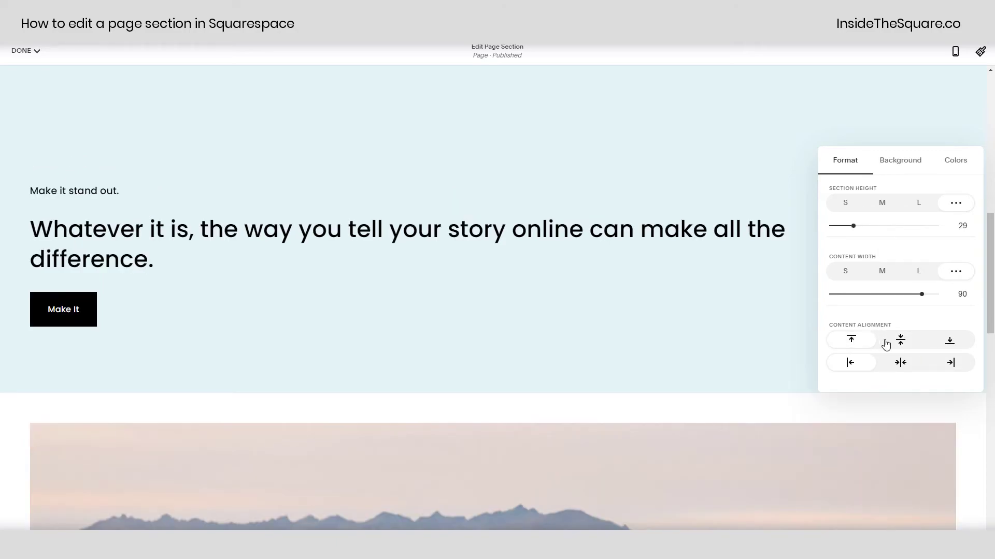
left_click(948, 342)
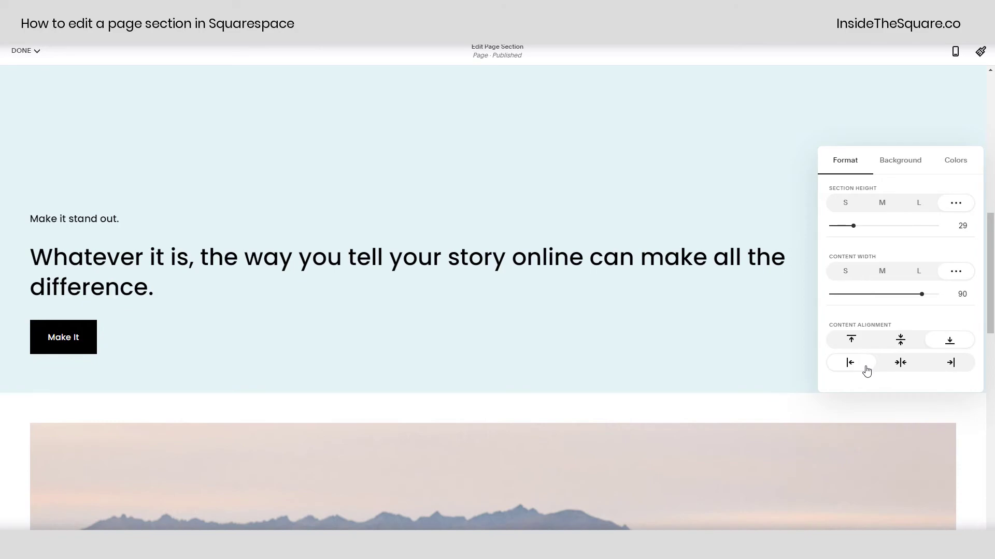
left_click(899, 365)
left_click(951, 367)
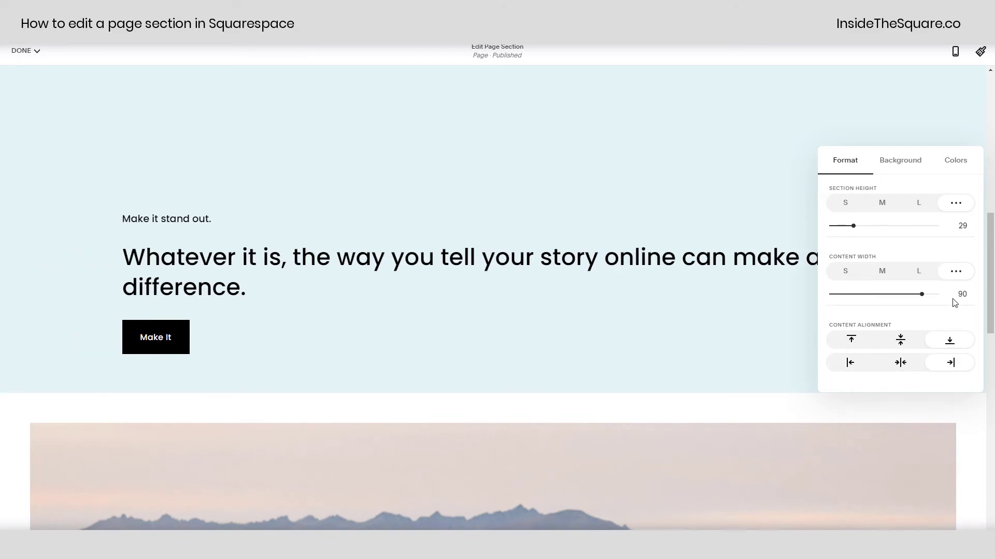
Change the 'Make It' section's background from image to video and review the video options
left_click(908, 166)
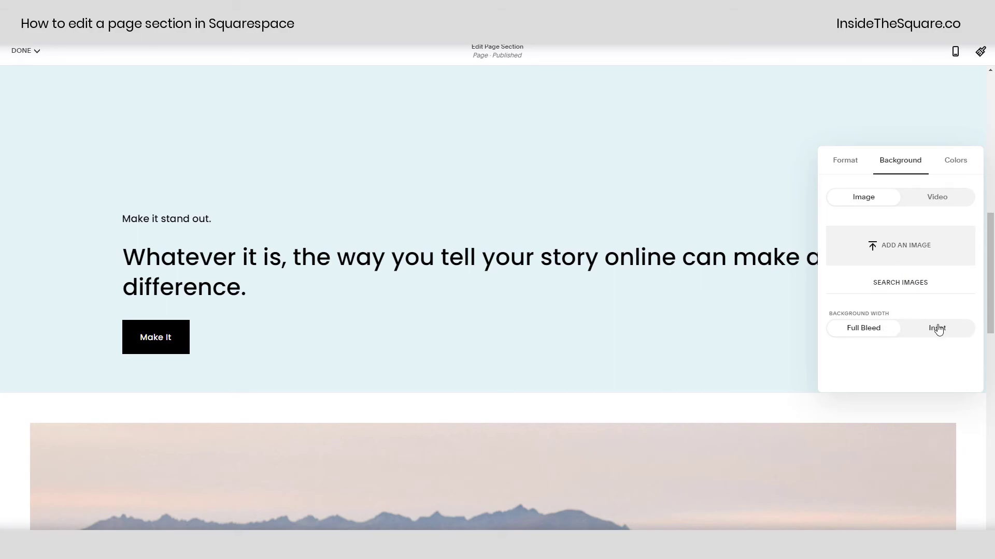
left_click(936, 197)
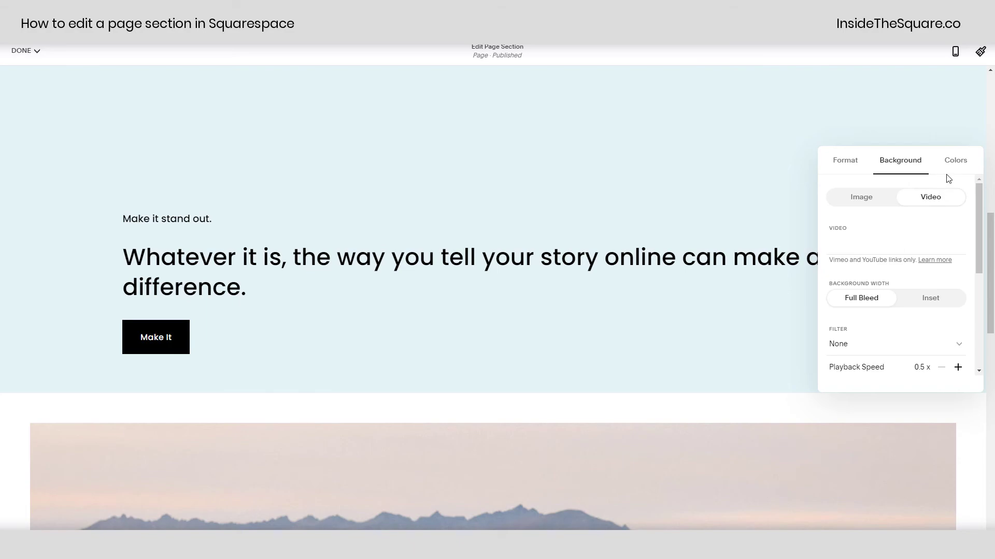
scroll(935, 308, "down", 5)
scroll(939, 307, "up", 5)
Give the 'Make It' text section the Lightest 1 colour theme for a white background and light button
left_click(956, 162)
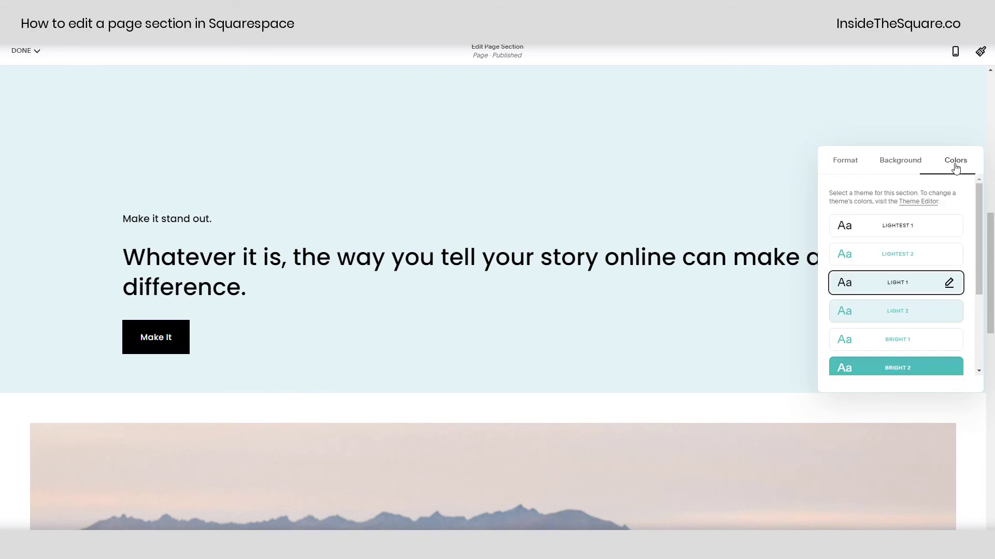
left_click(923, 231)
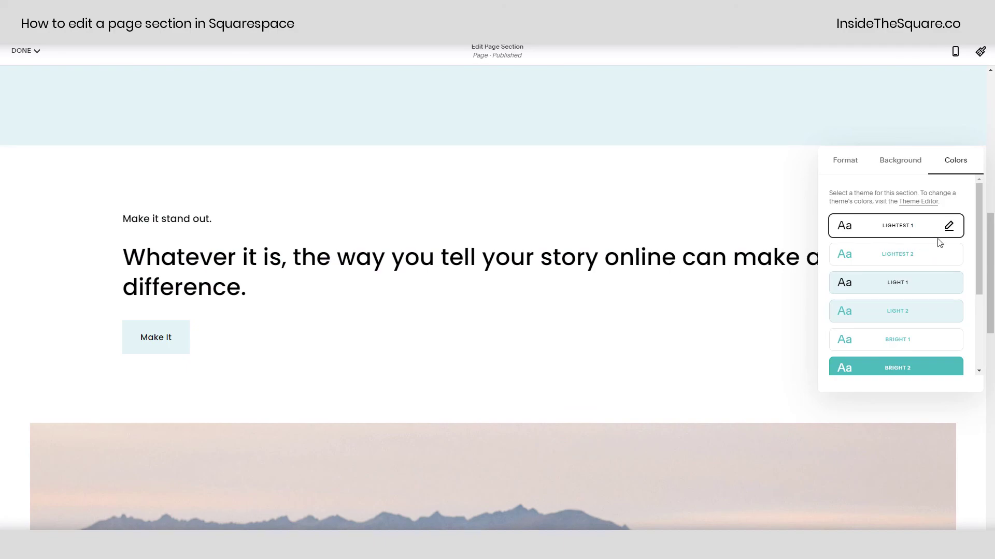
scroll(937, 251, "down", 3)
scroll(937, 252, "up", 3)
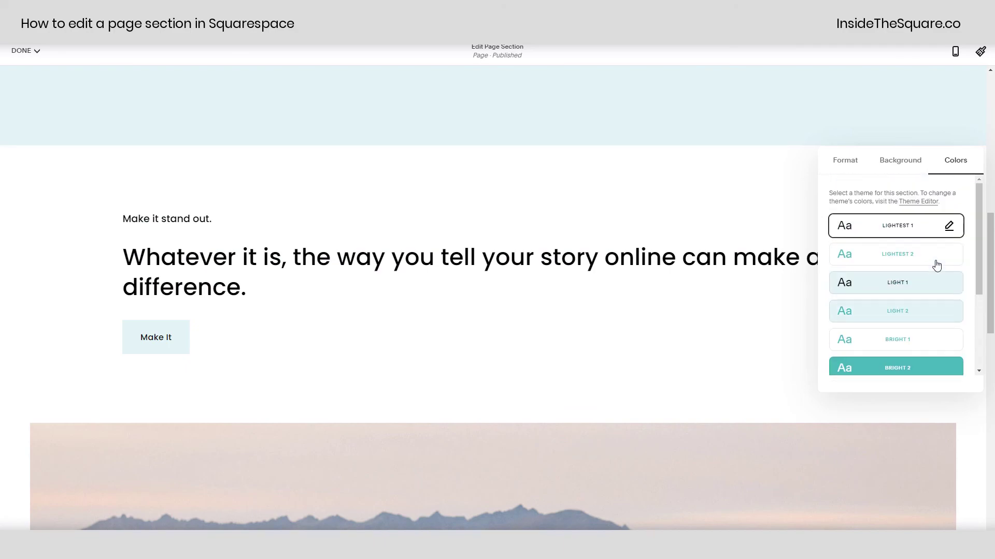